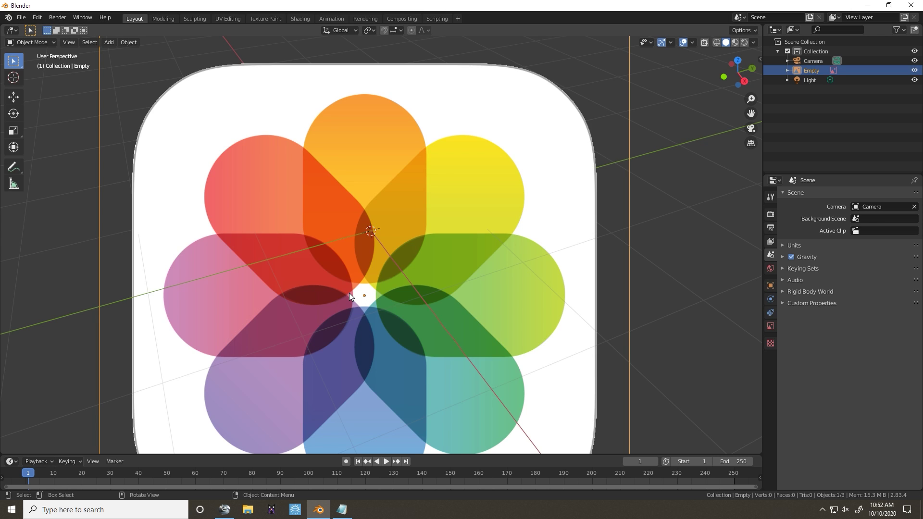
# Step: Clear the reference image's rotation and switch the viewport to rendered shading
pyautogui.hotkey('alt', 'r')
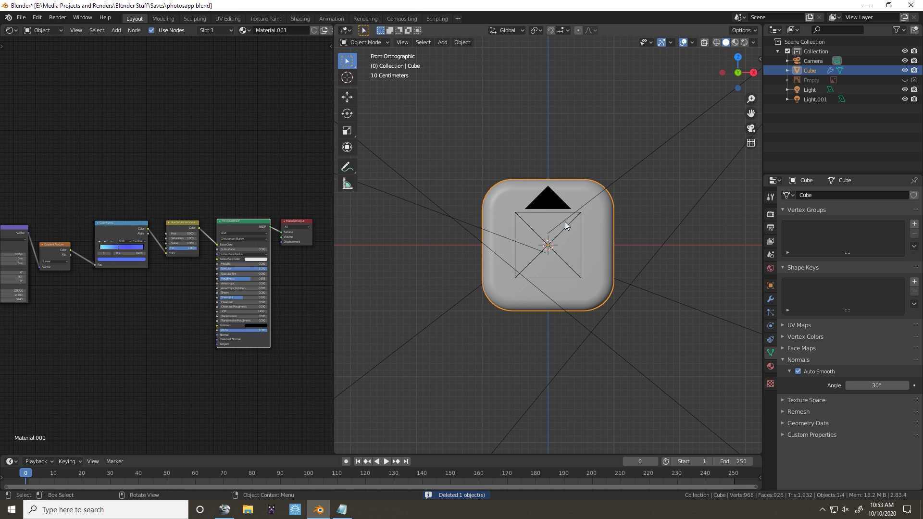
pyautogui.press('z')
pyautogui.click(568, 166)
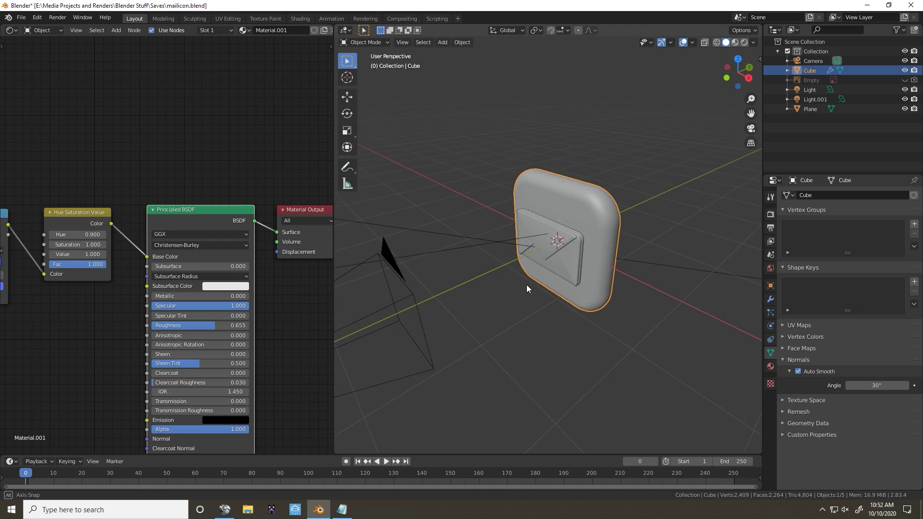
# Step: Save the mail icon project as a new file named photosapp.blend
pyautogui.moveTo(526, 284)
pyautogui.mouseDown(button='middle')
pyautogui.moveTo(508, 290)
pyautogui.moveTo(452, 260)
pyautogui.mouseUp(button='middle')
pyautogui.click(21, 17)
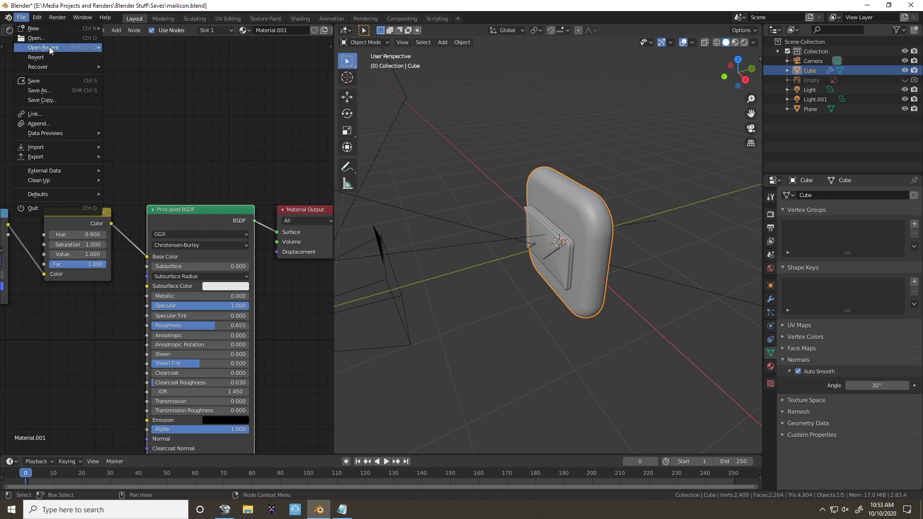
pyautogui.click(38, 91)
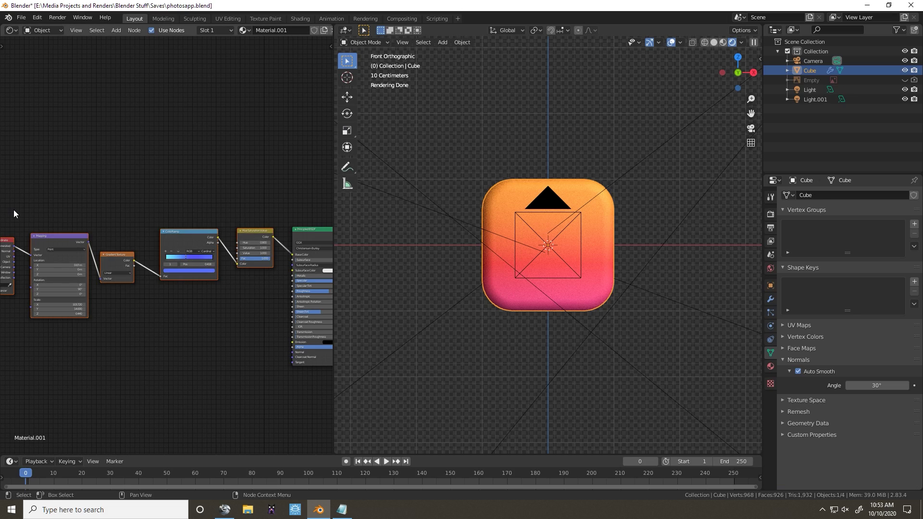
# Step: Delete the gradient colour nodes feeding the Principled BSDF of the icon base material
pyautogui.press('x')
pyautogui.hotkey('shift', 'a')
pyautogui.moveTo(50, 225)
pyautogui.press('Escape')
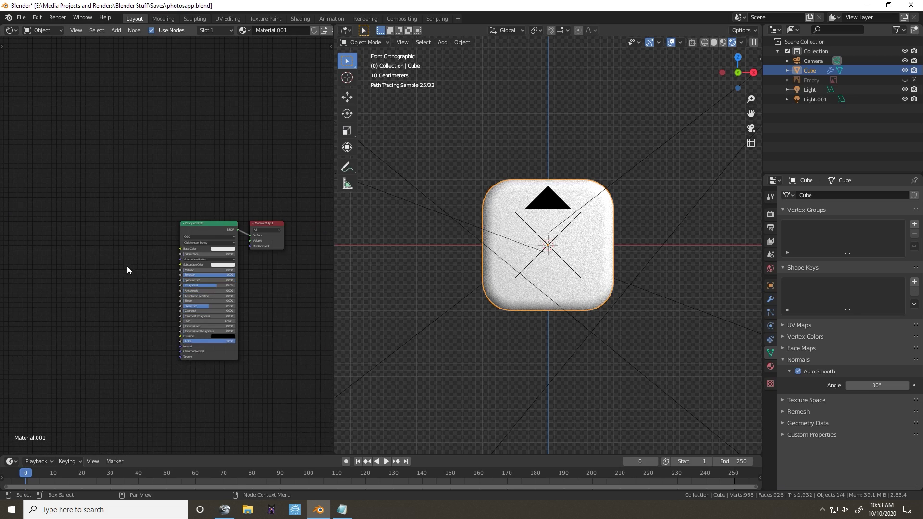
# Step: Round the ends of the petal block with a multi-segment bevel, following the orange petal of the reference image
pyautogui.scroll(3, 108, 262)
pyautogui.scroll(3, 549, 254)
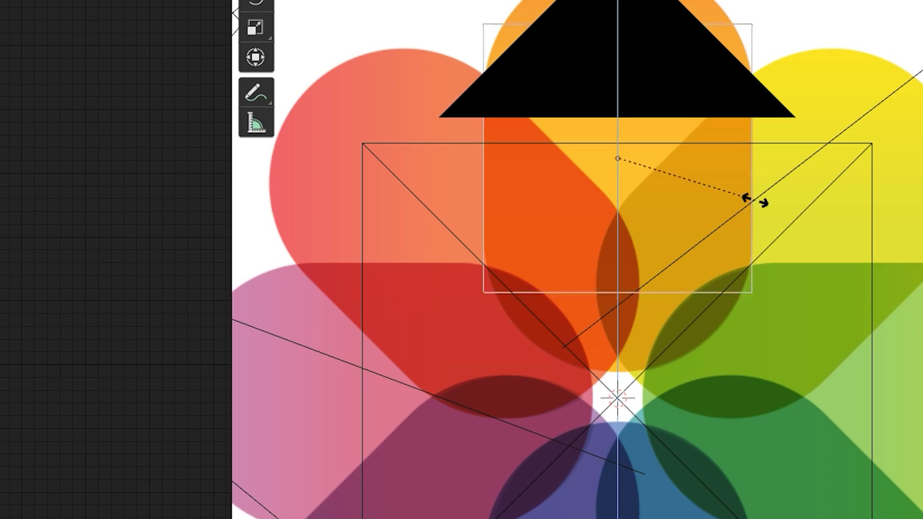
pyautogui.press('Tab')
pyautogui.scroll(3, 626, 298)
pyautogui.scroll(-6, 721, 140)
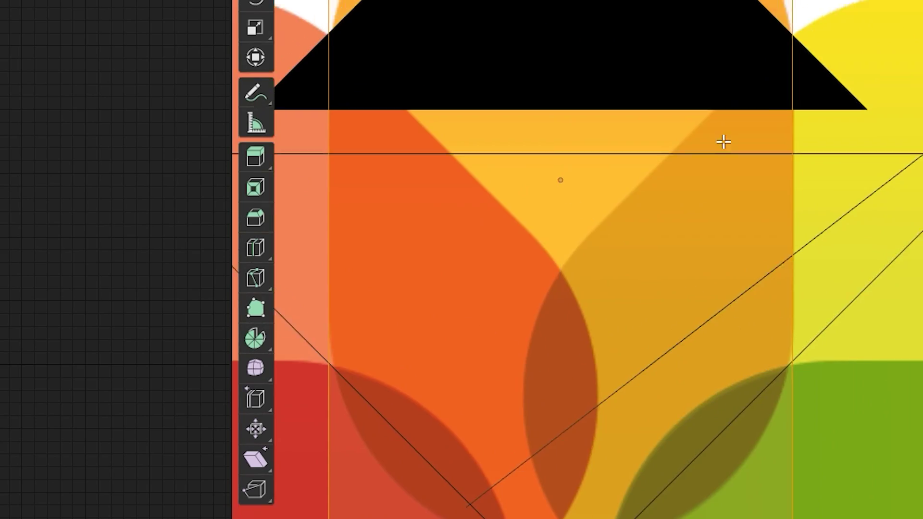
pyautogui.press('r')
pyautogui.press('y')
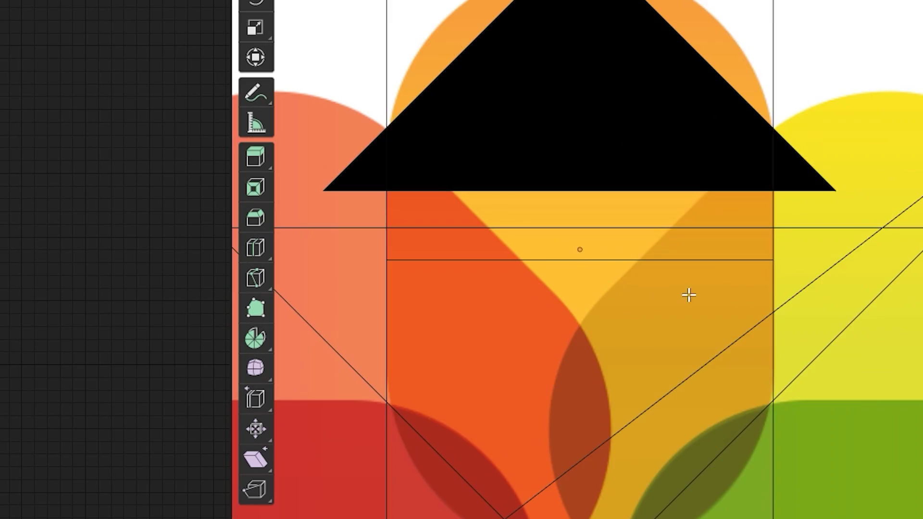
pyautogui.hotkey('ctrl', 'b')
pyautogui.scroll(5, 913, 315)
pyautogui.click(913, 315)
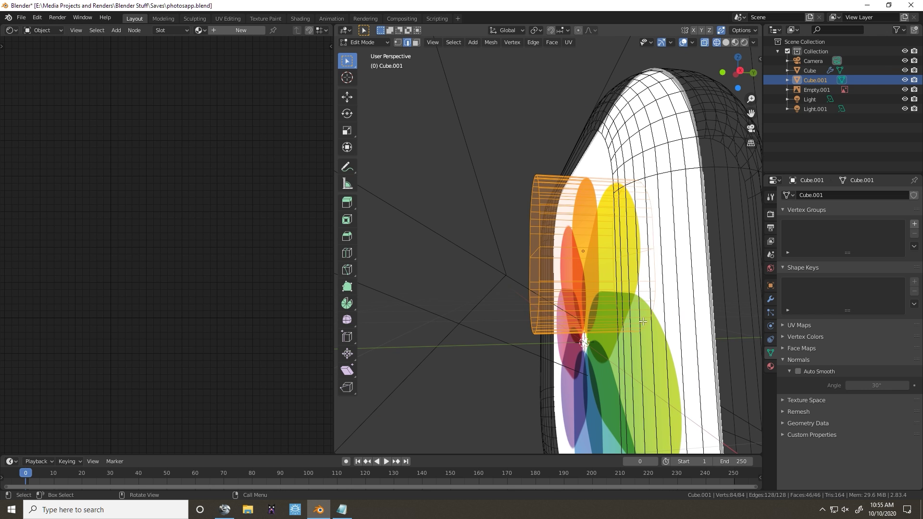
# Step: Dissolve the edge loop running around the middle of the petal mesh
pyautogui.moveTo(654, 335); pyautogui.dragTo(633, 313, button='middle')
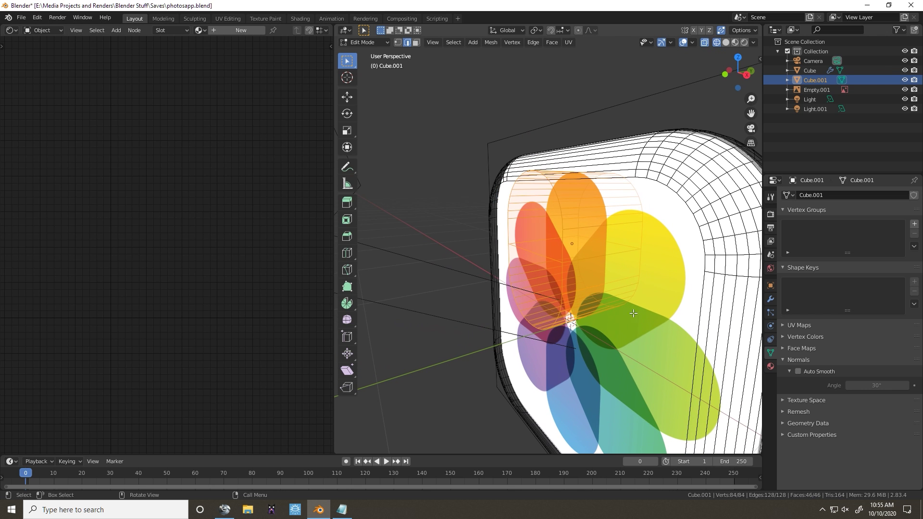
pyautogui.hotkey('alt', 'a')
pyautogui.keyDown('alt'); pyautogui.click(571, 260); pyautogui.keyUp('alt')
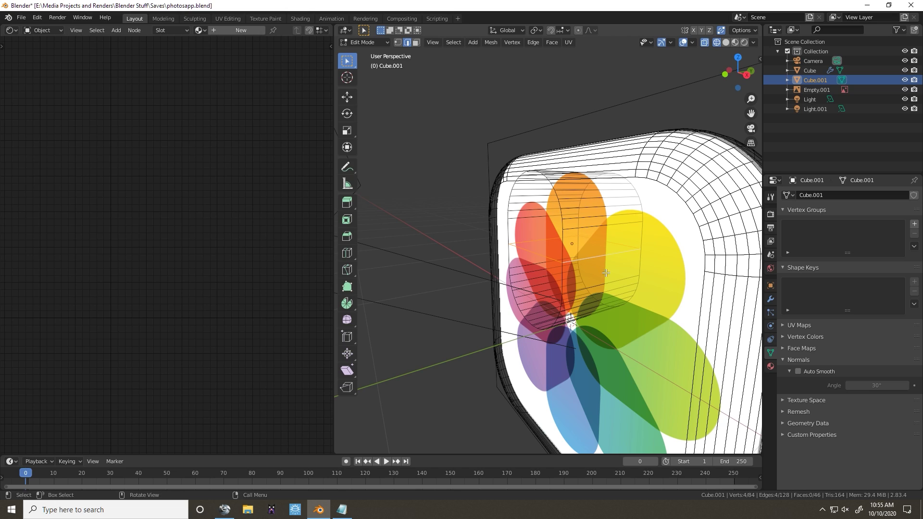
# Step: Select the whole petal mesh and scale it down in depth to a thin slab
pyautogui.scroll(-3, 618, 277)
pyautogui.press('a')
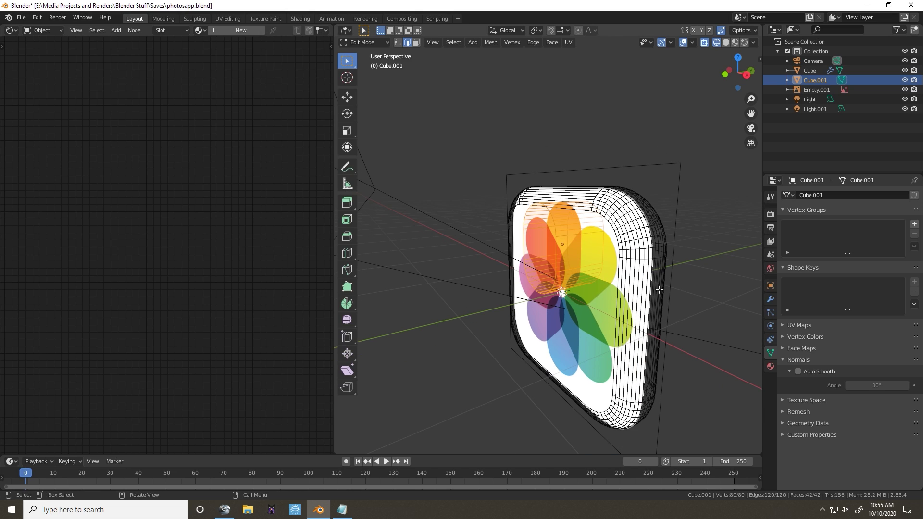
pyautogui.press('s')
pyautogui.click(661, 290)
# Step: Spin the petal around the icon's centre on the Y axis with 7 steps, and snap the 3D cursor to the world origin
pyautogui.press('z')
pyautogui.press('KP_1')
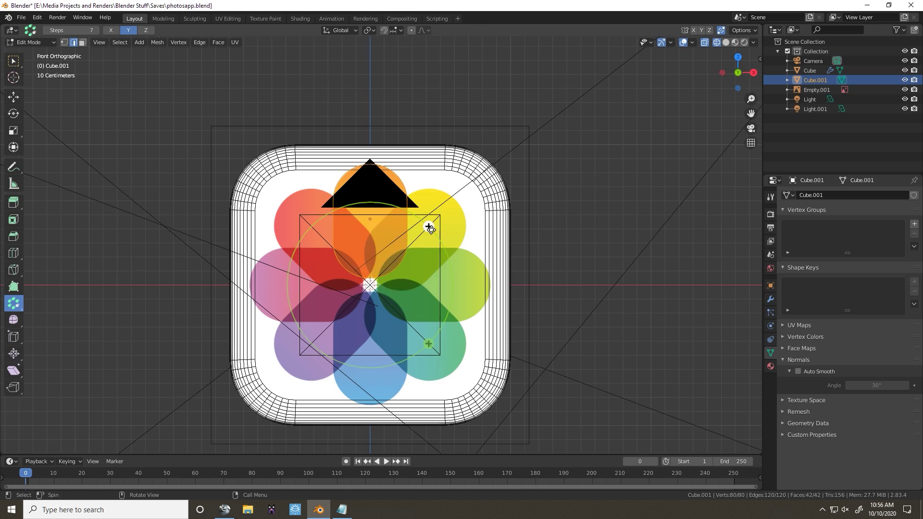
pyautogui.moveTo(429, 225); pyautogui.dragTo(375, 158)
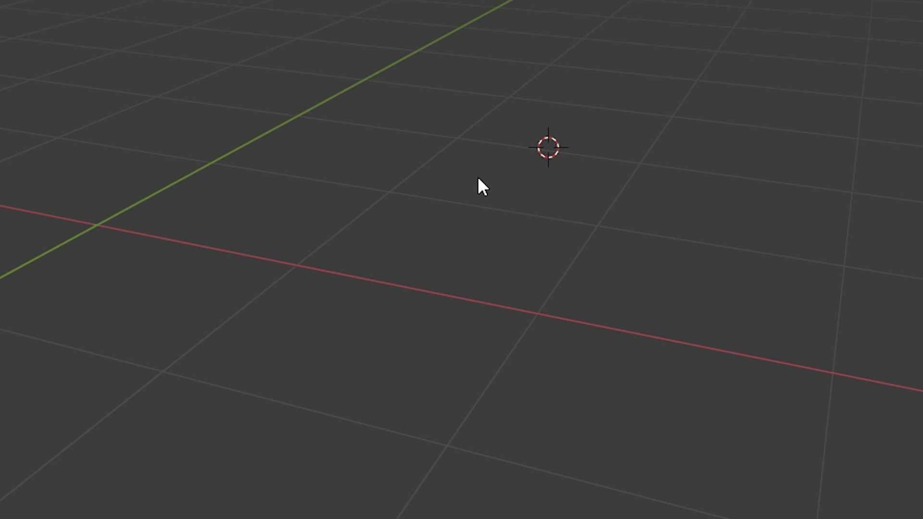
pyautogui.hotkey('shift', 's')
pyautogui.click(388, 246)
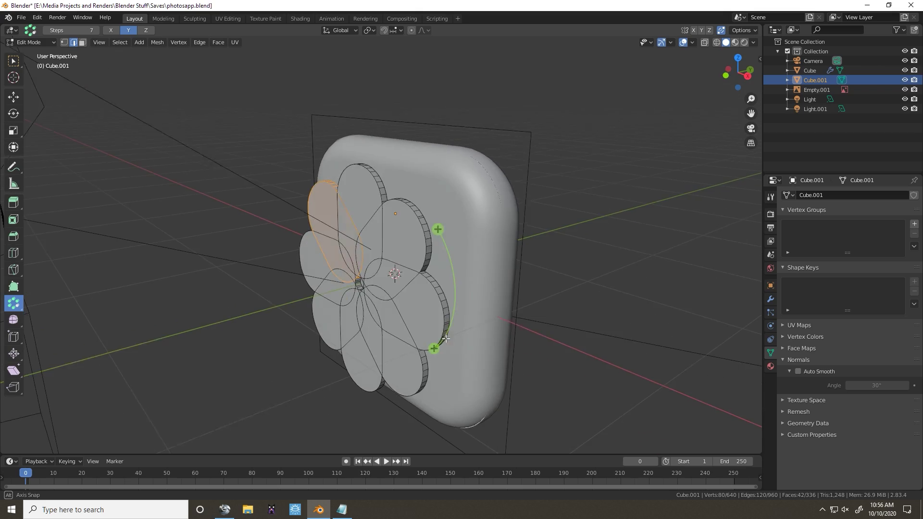
# Step: Select the four diagonal petals and move them along the Y axis in front of the other petals
pyautogui.hotkey('shift', 'z')
pyautogui.moveTo(430, 313); pyautogui.dragTo(414, 287, button='middle')
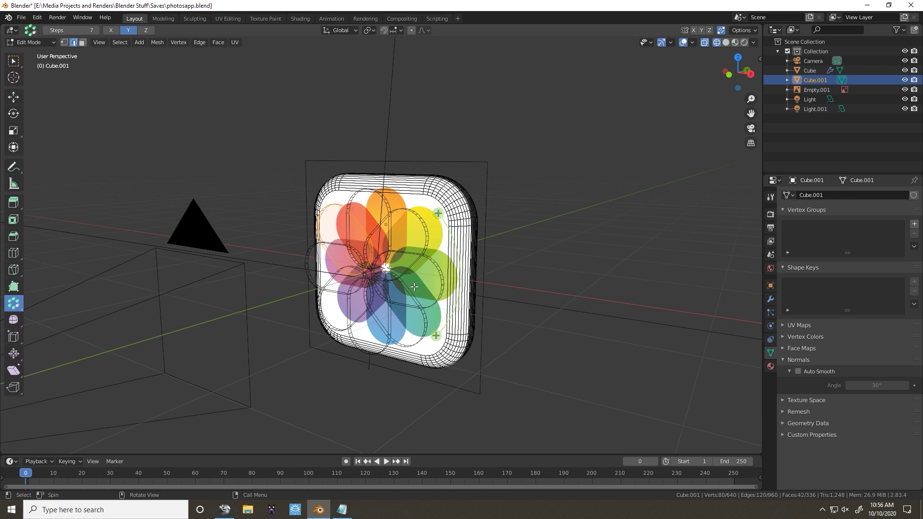
pyautogui.press('a')
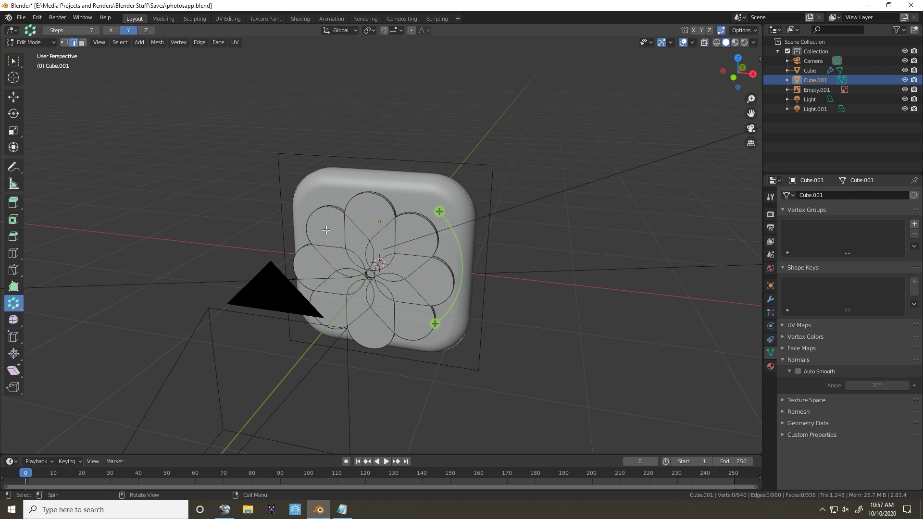
pyautogui.press('l')
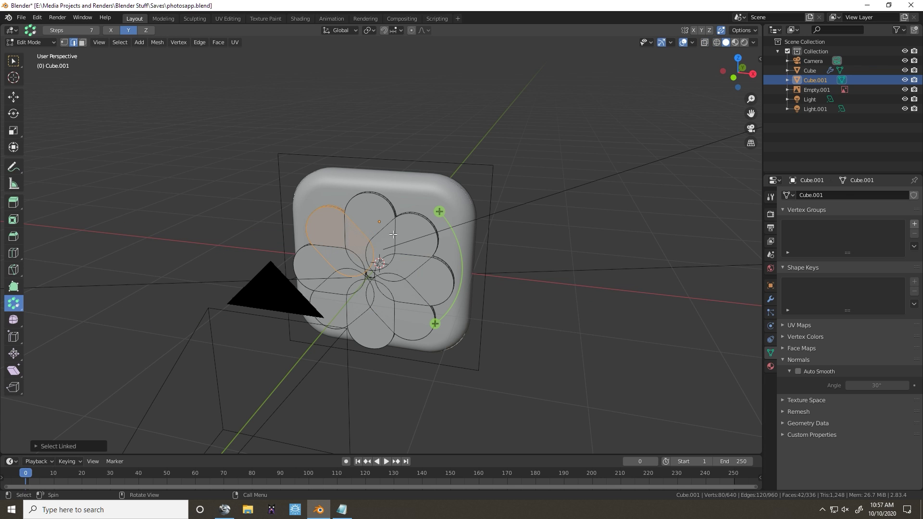
pyautogui.press('l')
pyautogui.press('l')
pyautogui.press('l')
pyautogui.press('g')
pyautogui.press('y')
pyautogui.moveTo(344, 311); pyautogui.dragTo(360, 291, button='middle')
pyautogui.click(318, 299)
# Step: Select one pair of petals and offset it along the Y axis to its own depth layer
pyautogui.hotkey('alt', 'a')
pyautogui.press('l')
pyautogui.press('l')
pyautogui.press('g')
pyautogui.press('y')
pyautogui.click(327, 295)
# Step: Select another pair of petals and shift it along the Y axis to separate it from its neighbours
pyautogui.hotkey('alt', 'a')
pyautogui.press('l')
pyautogui.press('l')
pyautogui.moveTo(365, 207); pyautogui.dragTo(390, 301, button='middle')
pyautogui.press('g')
pyautogui.press('y')
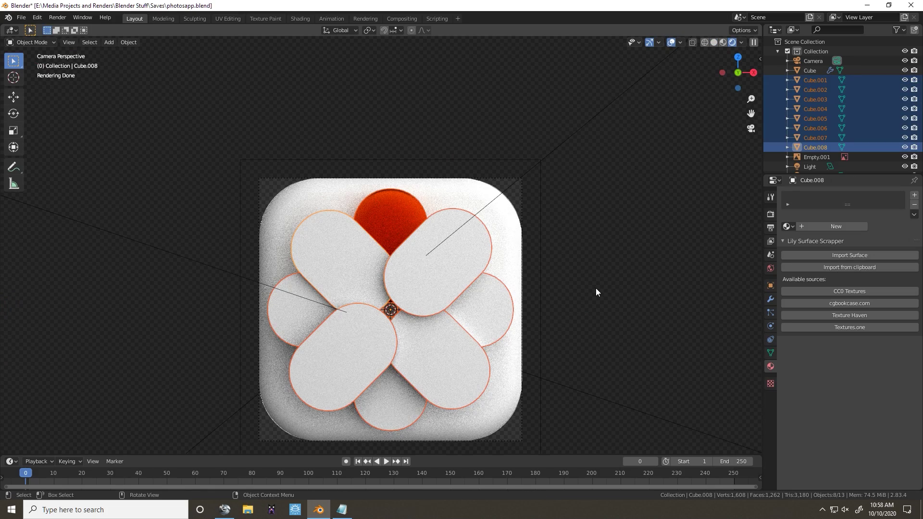
# Step: Link the orange Glass BSDF material of the upper petal to all the other petals
pyautogui.keyDown('shift'); pyautogui.click(413, 224); pyautogui.keyUp('shift')
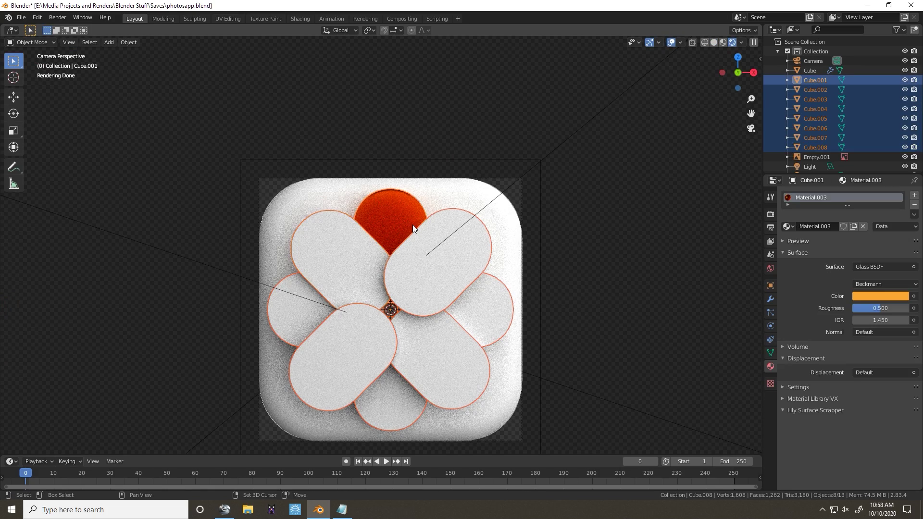
pyautogui.hotkey('ctrl', 'l')
pyautogui.click(420, 250)
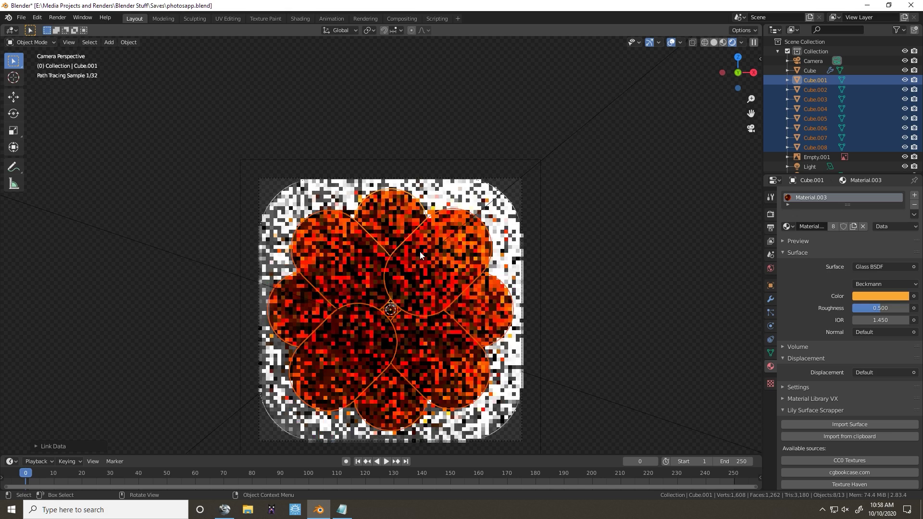
pyautogui.hotkey('alt', 'a')
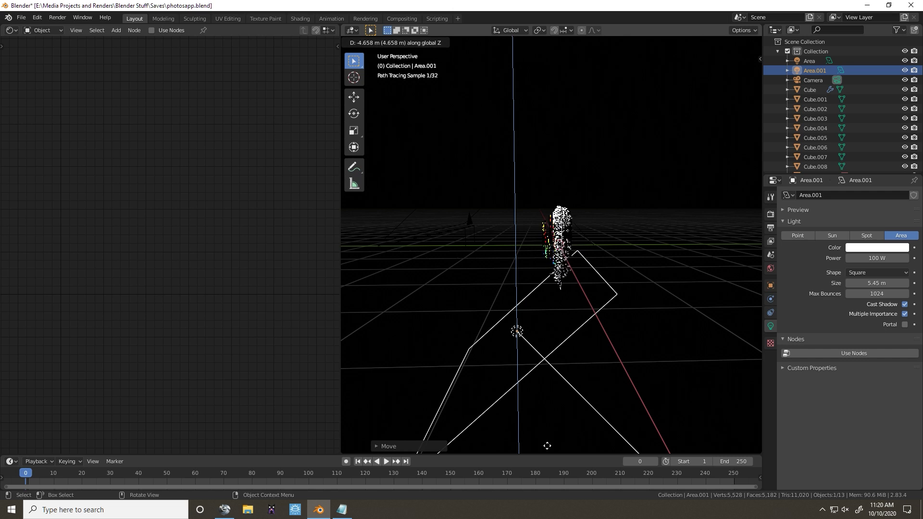
# Step: Move the second area light down about 4.7 m along Z and rotate it about 85° around the global X axis
pyautogui.click(548, 435)
pyautogui.press('r')
pyautogui.press('x')
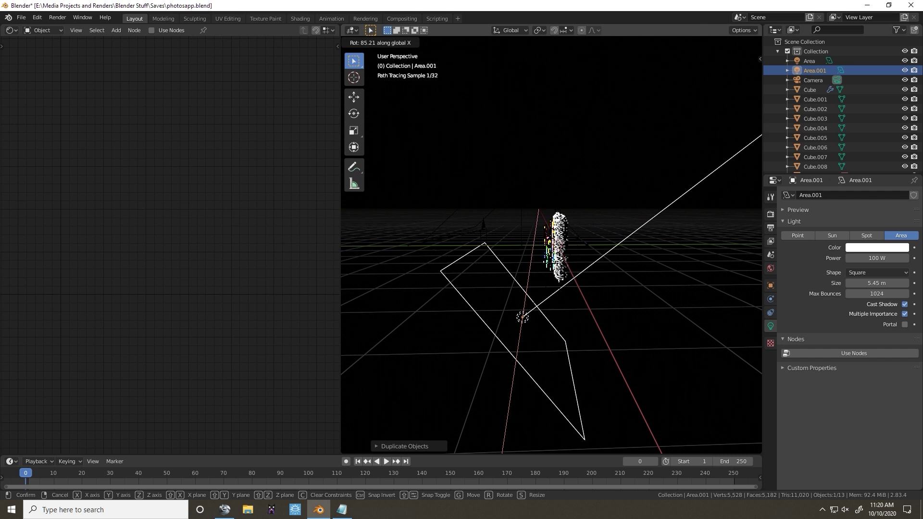
pyautogui.click(585, 250)
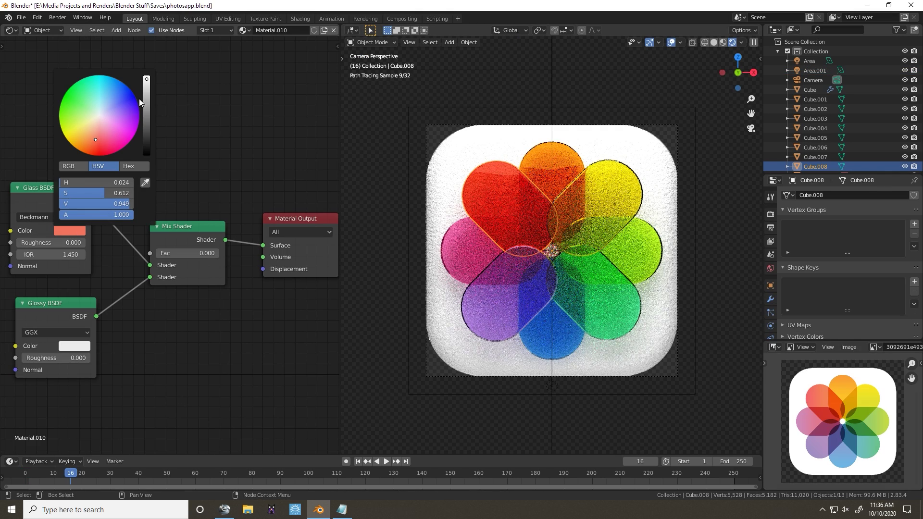
# Step: Raise the brightness of the red petal's Glass BSDF colour and select the petal at the flower's lower left
pyautogui.click(147, 81)
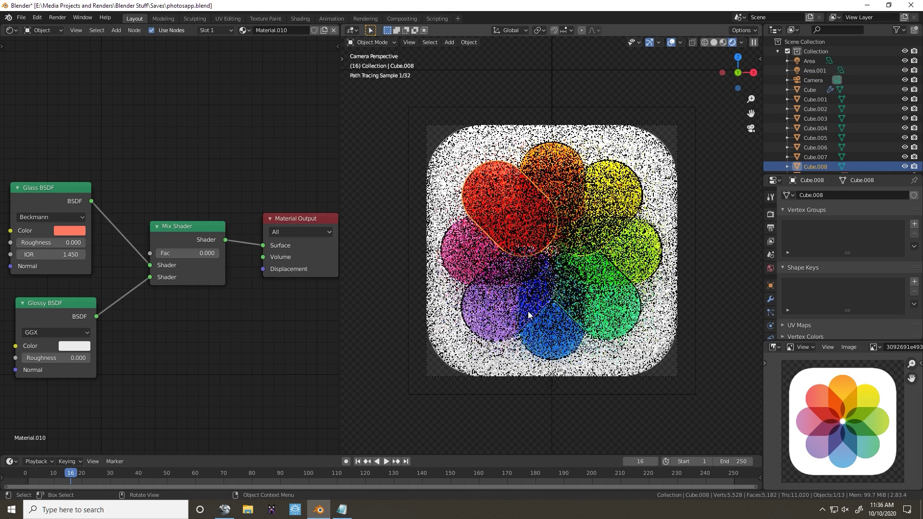
pyautogui.click(527, 313)
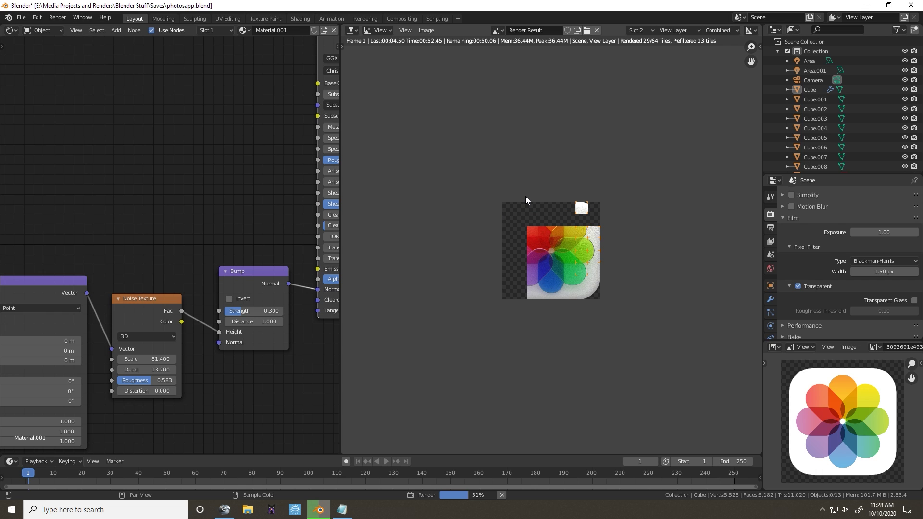
# Step: Connect the Noise Texture's Fac to the Bump node's Height, and the Bump's Normal to the Principled BSDF's Normal
pyautogui.scroll(5, 524, 198)
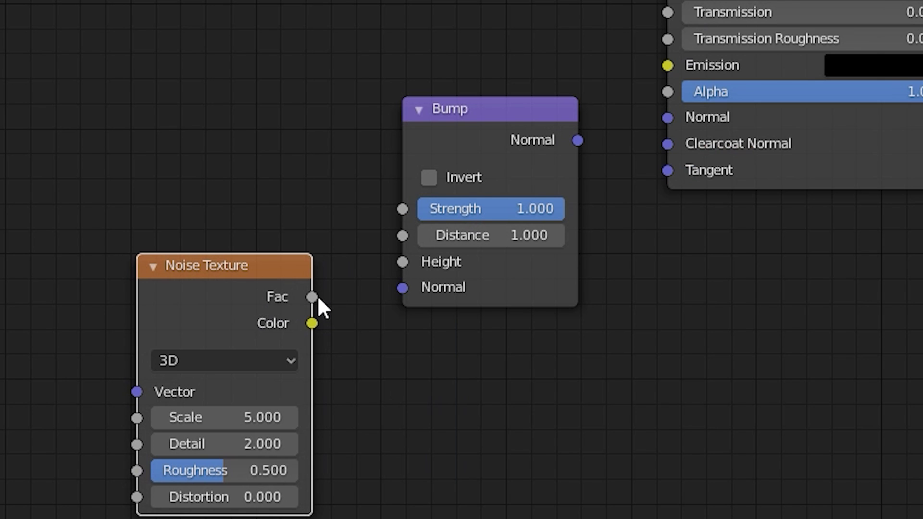
pyautogui.moveTo(312, 297); pyautogui.dragTo(403, 262)
pyautogui.moveTo(578, 140); pyautogui.dragTo(668, 117)
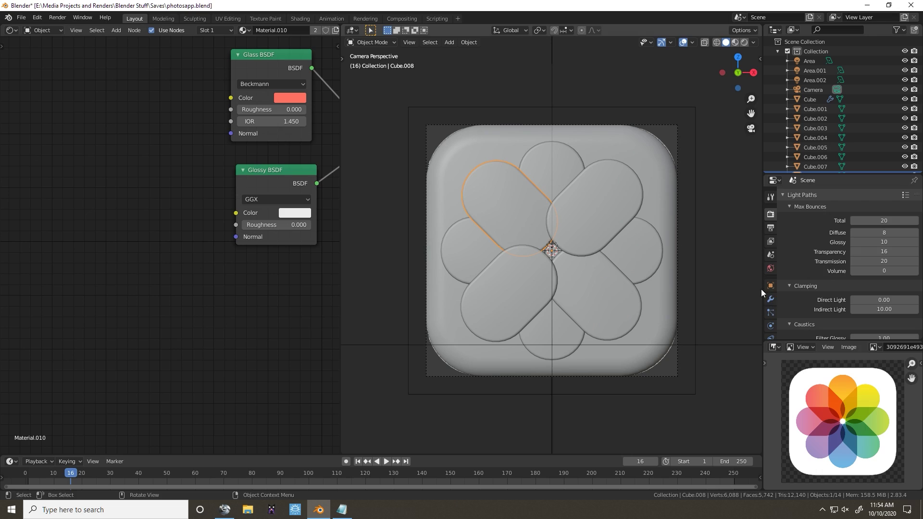
# Step: Add a Subdivision Surface modifier to the red petal and open the modifier choices again
pyautogui.click(771, 287)
pyautogui.click(826, 195)
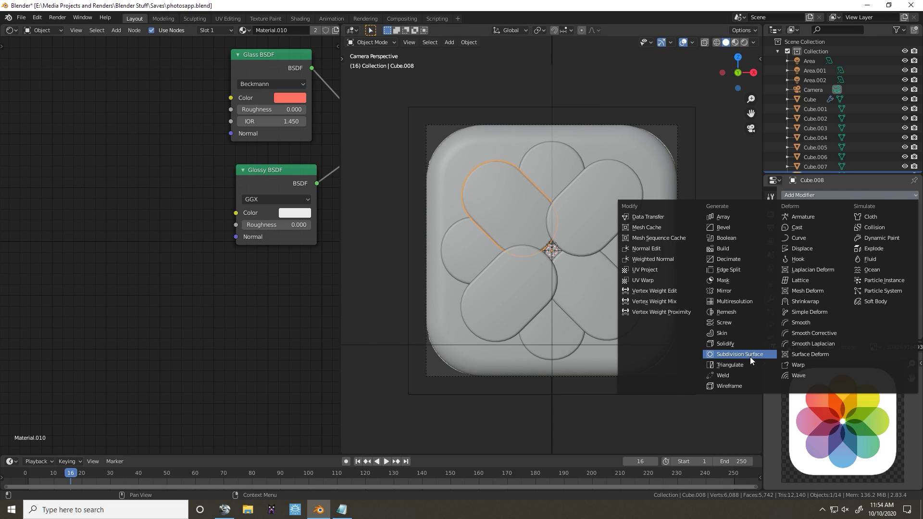
pyautogui.click(750, 354)
pyautogui.scroll(5, 506, 252)
pyautogui.moveTo(593, 321); pyautogui.dragTo(678, 319, button='middle')
pyautogui.scroll(4, 640, 303)
pyautogui.moveTo(607, 285); pyautogui.dragTo(567, 253, button='middle')
pyautogui.scroll(3, 566, 253)
pyautogui.scroll(2, 567, 254)
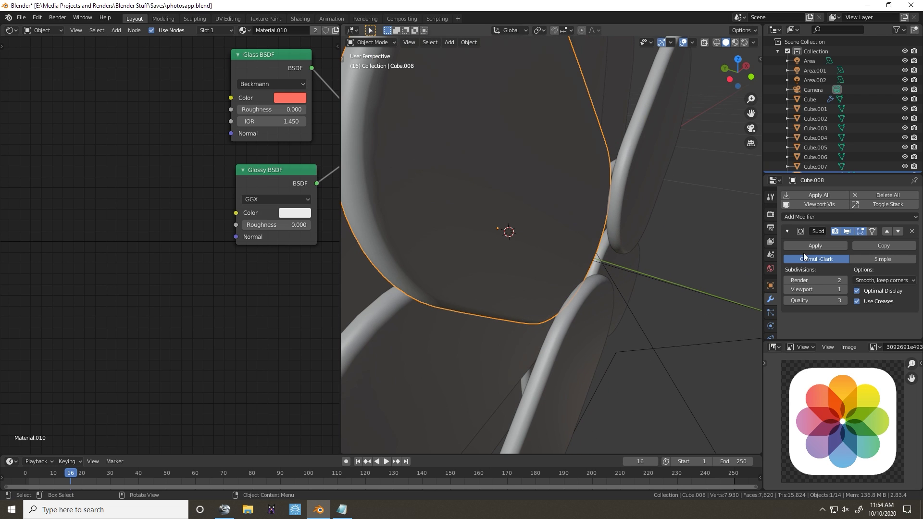
pyautogui.click(835, 217)
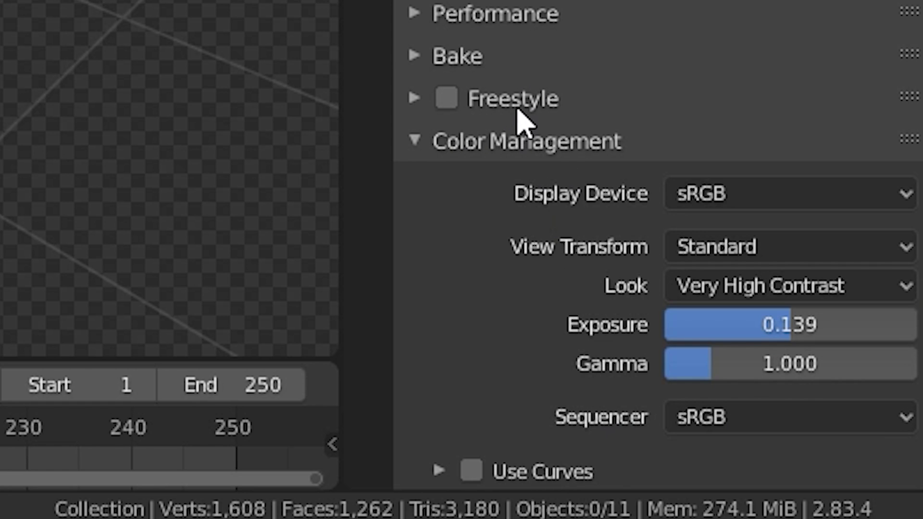
pyautogui.scroll(5, 546, 120)
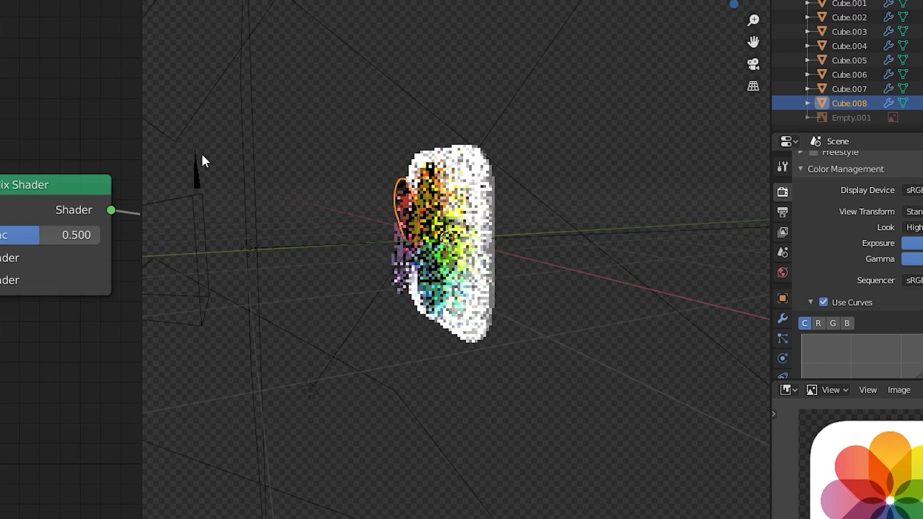
pyautogui.moveTo(202, 156); pyautogui.dragTo(542, 228, button='middle')
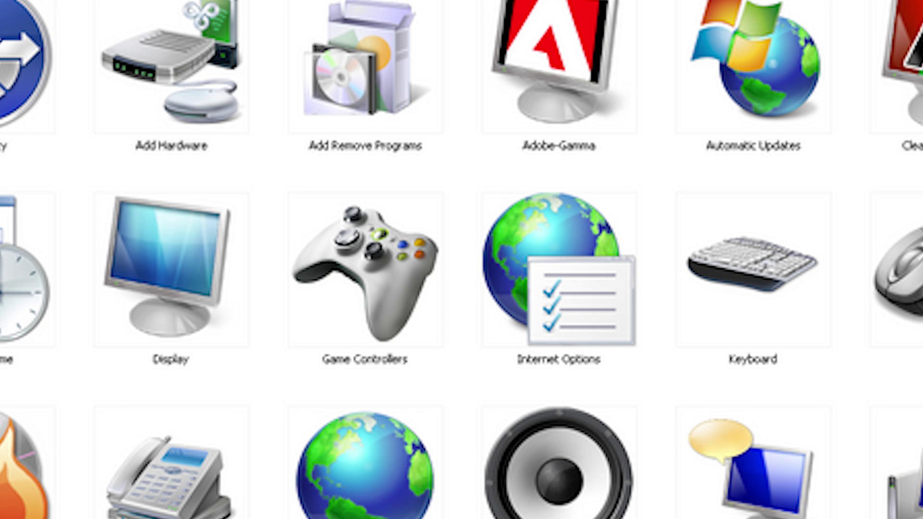
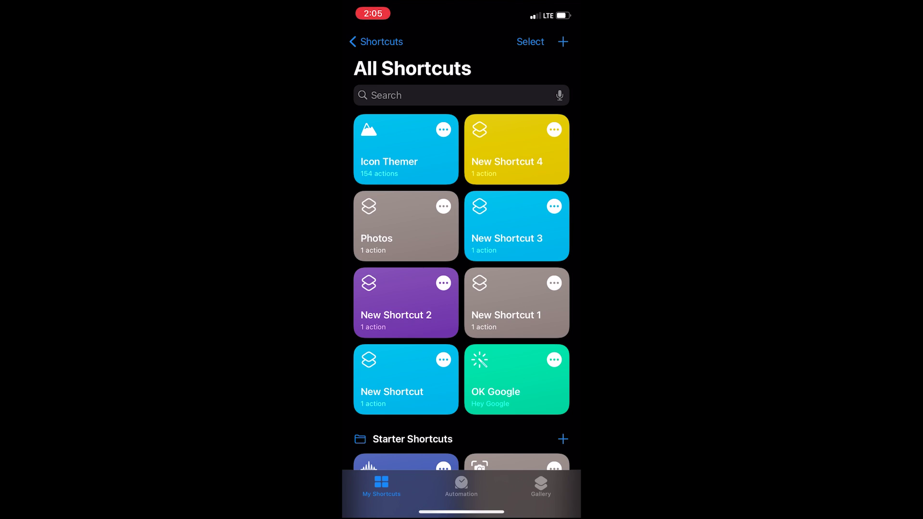
# Step: Switch to the iPhone Shortcuts app and run the Icon Themer shortcut
pyautogui.click(404, 149)
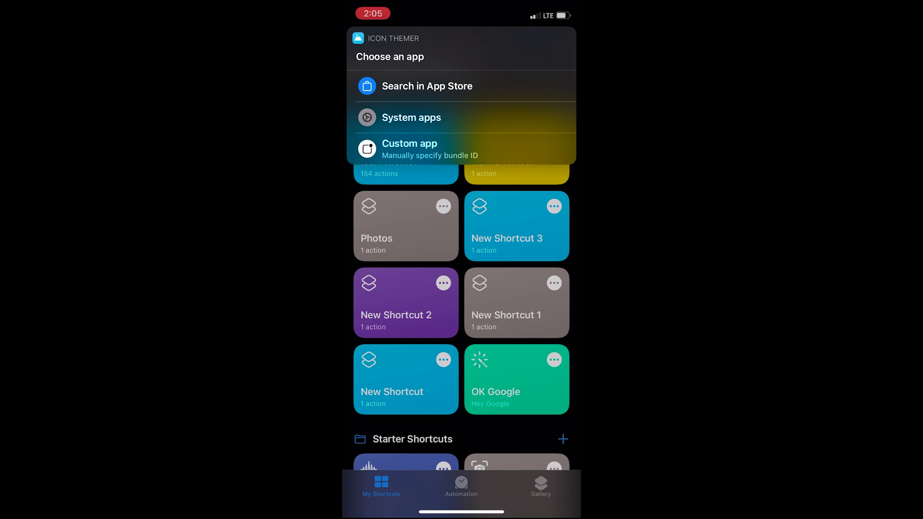
# Step: Search the App Store for "Yout", choose the YouTube app and keep its default icon
pyautogui.click(427, 86)
pyautogui.write('Yout')
pyautogui.click(454, 86)
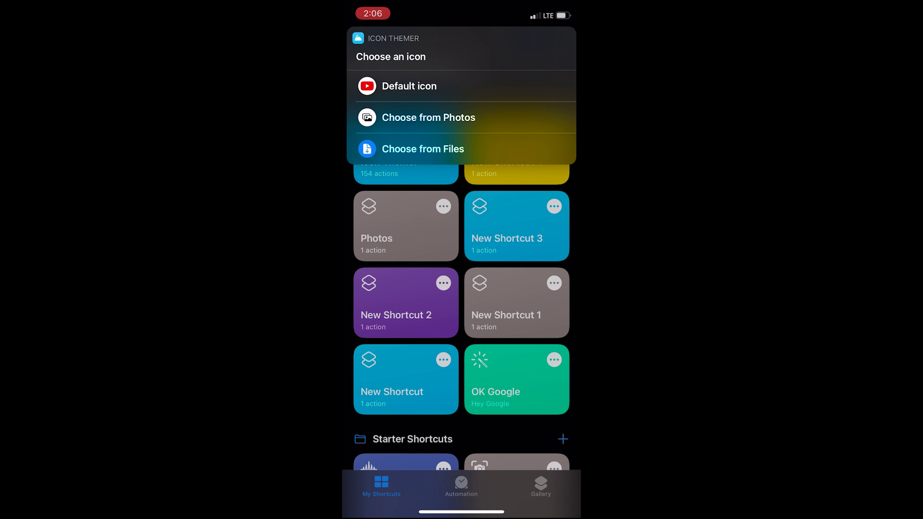
pyautogui.click(409, 86)
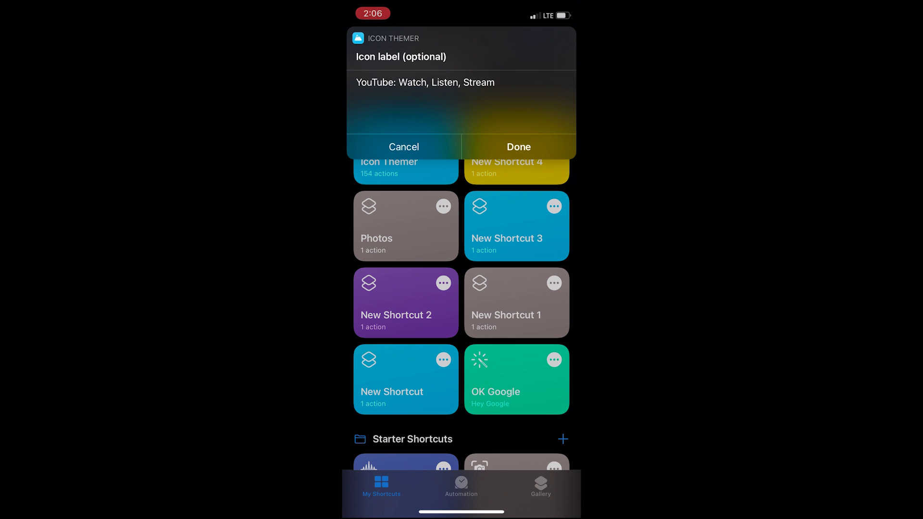
# Step: Replace the icon label with "Youtube" and confirm it
pyautogui.click(495, 82)
pyautogui.press('BackSpace')
pyautogui.press('BackSpace')
pyautogui.press('BackSpace')
pyautogui.press('BackSpace')
pyautogui.press('BackSpace')
pyautogui.press('BackSpace')
pyautogui.press('BackSpace')
pyautogui.press('BackSpace')
pyautogui.press('BackSpace')
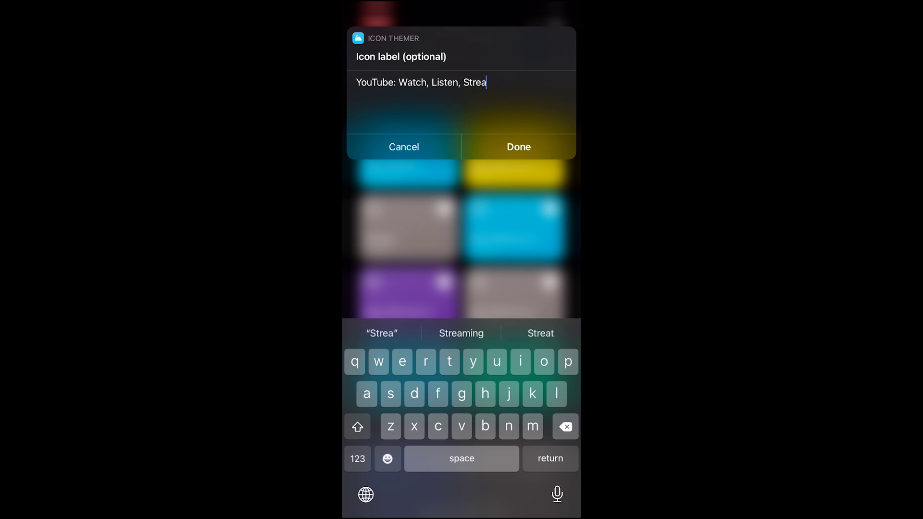
pyautogui.press('BackSpace')
pyautogui.press('BackSpace')
pyautogui.press('BackSpace')
pyautogui.press('BackSpace')
pyautogui.press('BackSpace')
pyautogui.press('BackSpace')
pyautogui.press('BackSpace')
pyautogui.press('BackSpace')
pyautogui.press('BackSpace')
pyautogui.press('BackSpace')
pyautogui.press('BackSpace')
pyautogui.press('BackSpace')
pyautogui.press('BackSpace')
pyautogui.press('BackSpace')
pyautogui.press('BackSpace')
pyautogui.press('BackSpace')
pyautogui.press('BackSpace')
pyautogui.press('BackSpace')
pyautogui.press('BackSpace')
pyautogui.press('BackSpace')
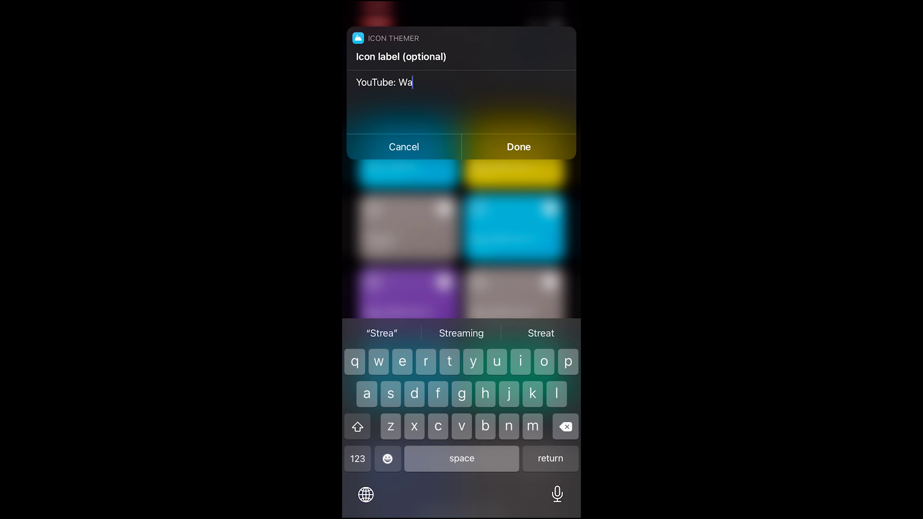
pyautogui.write('Youtube')
pyautogui.click(519, 147)
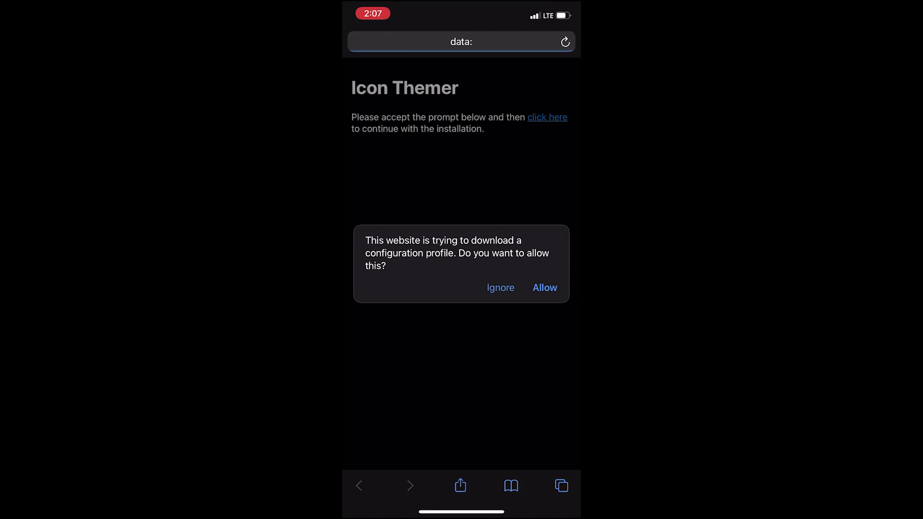
# Step: Allow the configuration profile download and install the YouTube icon profile, entering the device passcode
pyautogui.click(545, 288)
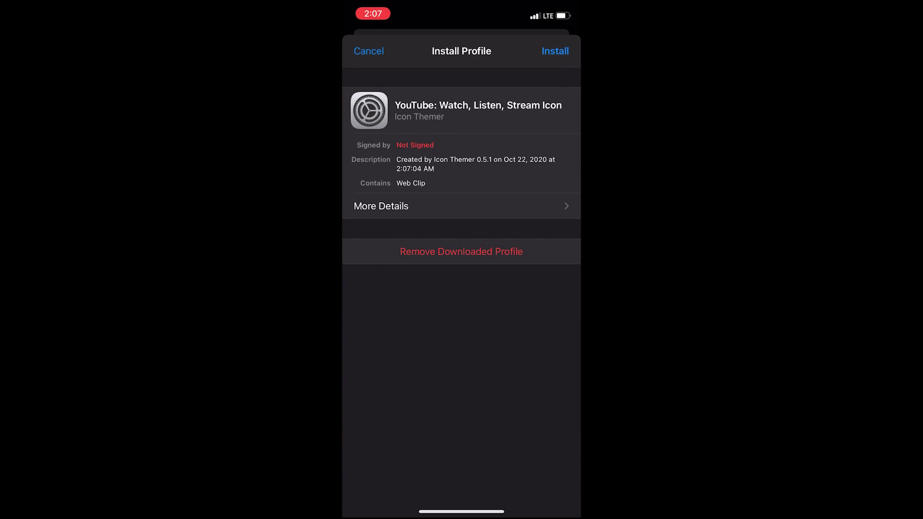
pyautogui.click(554, 51)
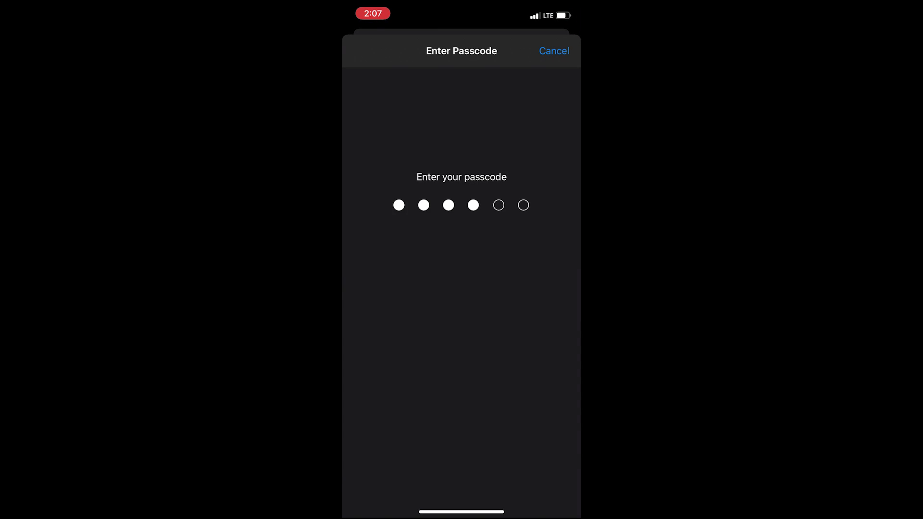
pyautogui.click(461, 455)
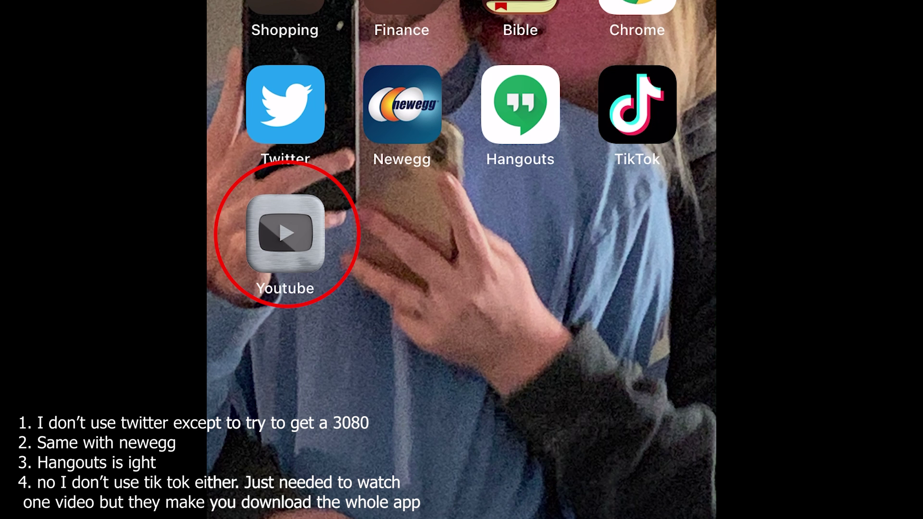
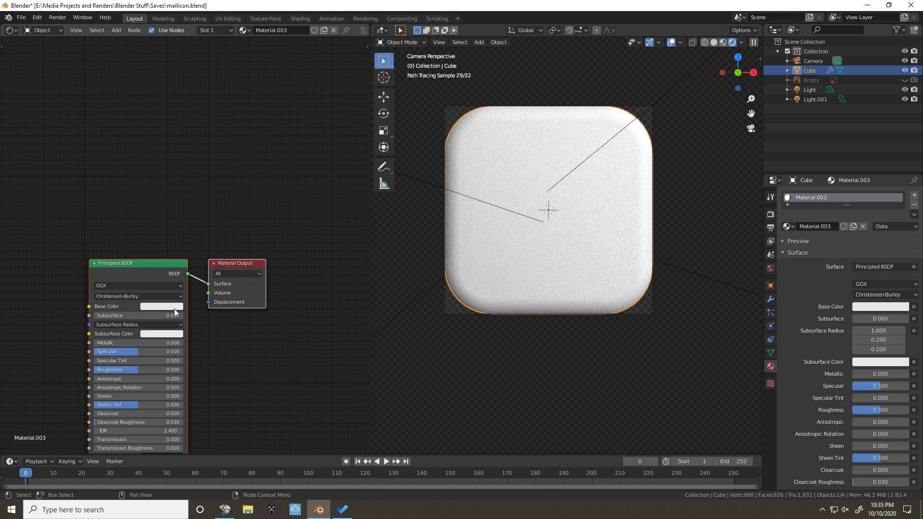
# Step: Switch to Blender, darken the rounded cube's Principled BSDF base colour to black and clear the object selection
pyautogui.click(174, 309)
pyautogui.moveTo(212, 229); pyautogui.dragTo(226, 255)
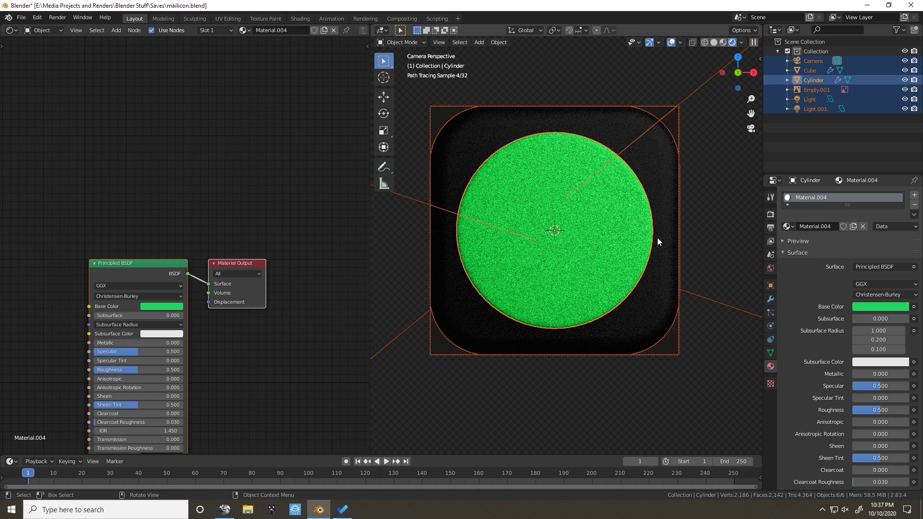
pyautogui.click(731, 244)
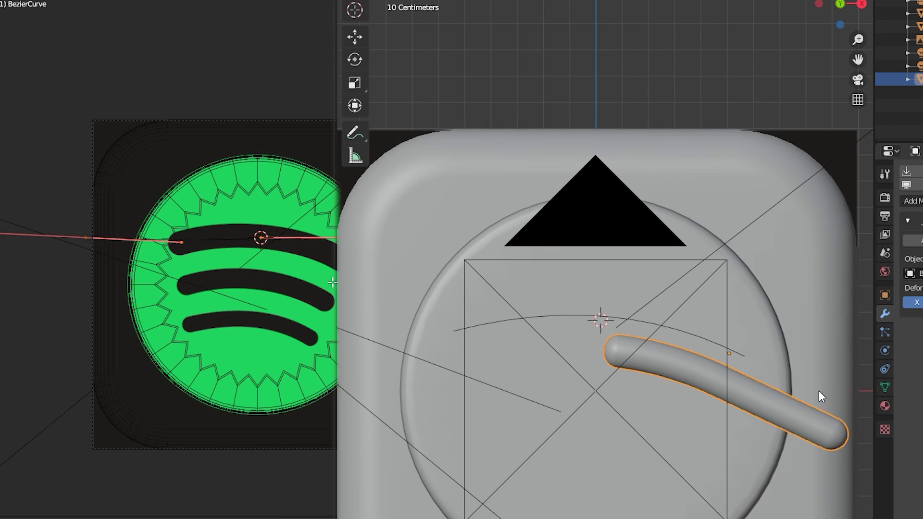
# Step: Move the curve-deformed bar onto the circle of the Spotify icon
pyautogui.press('g')
pyautogui.click(693, 362)
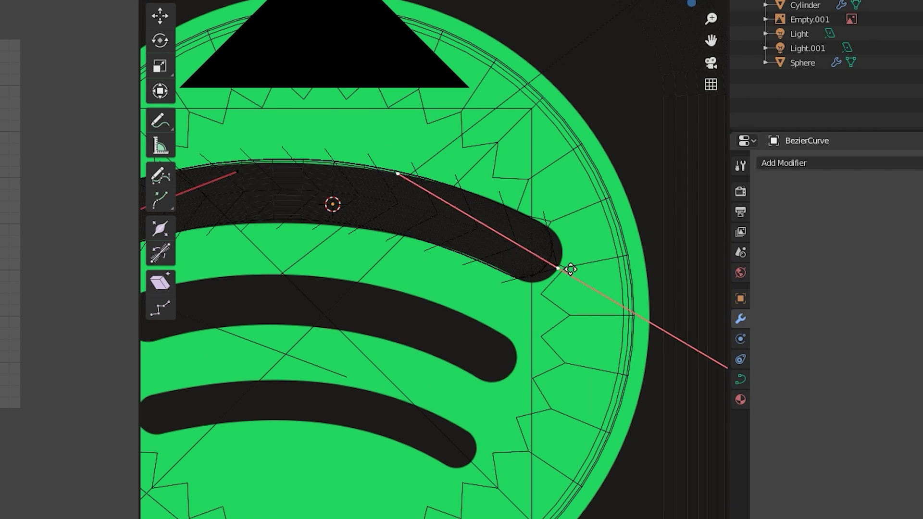
# Step: Adjust the Bezier curve's end point and handles to follow the bend of the logo's uppermost stripe
pyautogui.moveTo(567, 268)
pyautogui.mouseDown()
pyautogui.moveTo(591, 275)
pyautogui.moveTo(558, 268)
pyautogui.mouseUp()
pyautogui.keyDown('shift'); pyautogui.moveTo(380, 249); pyautogui.dragTo(470, 246, button='middle'); pyautogui.keyUp('shift')
pyautogui.moveTo(487, 168); pyautogui.dragTo(509, 185)
pyautogui.moveTo(325, 170); pyautogui.dragTo(330, 177)
pyautogui.moveTo(330, 177); pyautogui.dragTo(332, 179)
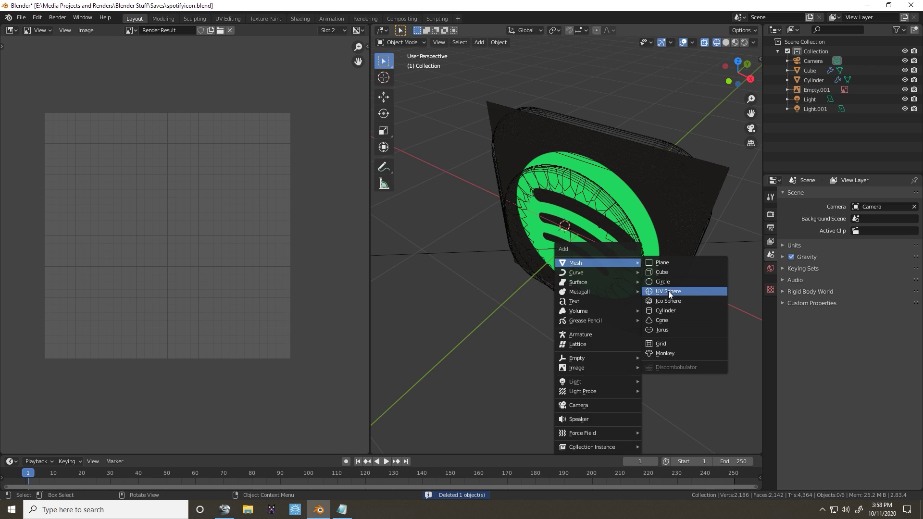
# Step: Add a UV sphere and position the curve-deformed sphere over the logo's uppermost stripe in solid shading
pyautogui.click(670, 295)
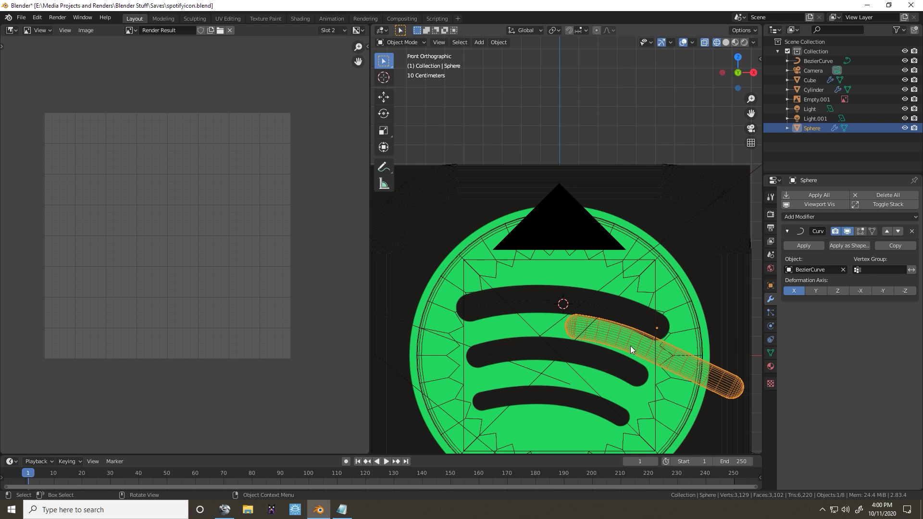
pyautogui.press('z')
pyautogui.click(737, 355)
pyautogui.press('g')
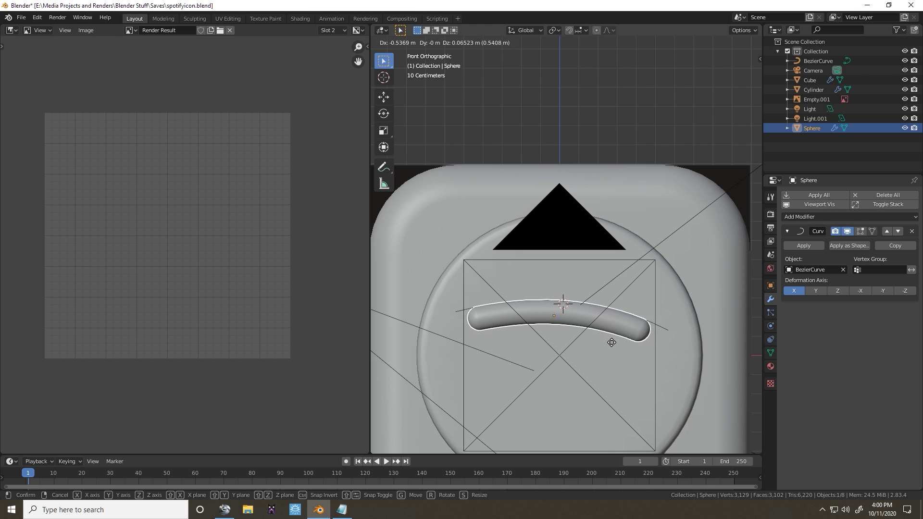
pyautogui.click(618, 332)
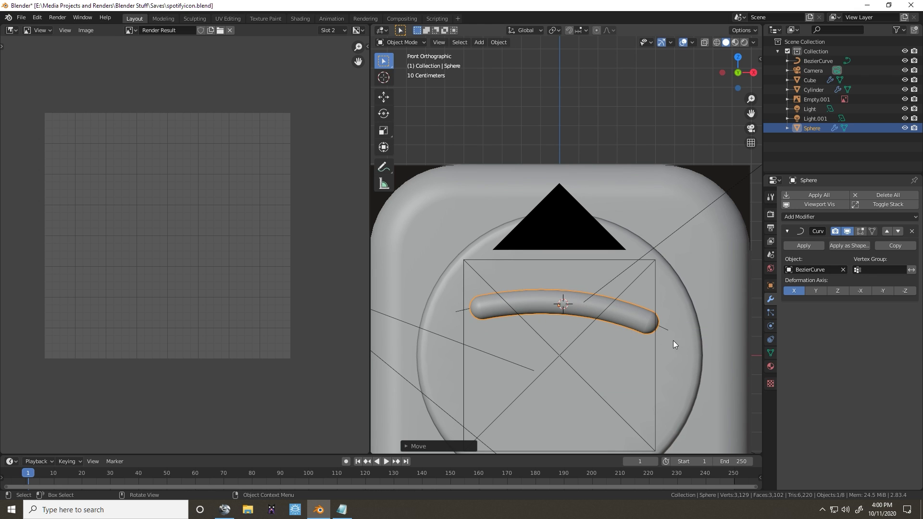
# Step: Duplicate the uppermost bar with its Bezier curve, and scale and position the copy over the middle stripe in wireframe view
pyautogui.press('z')
pyautogui.click(593, 331)
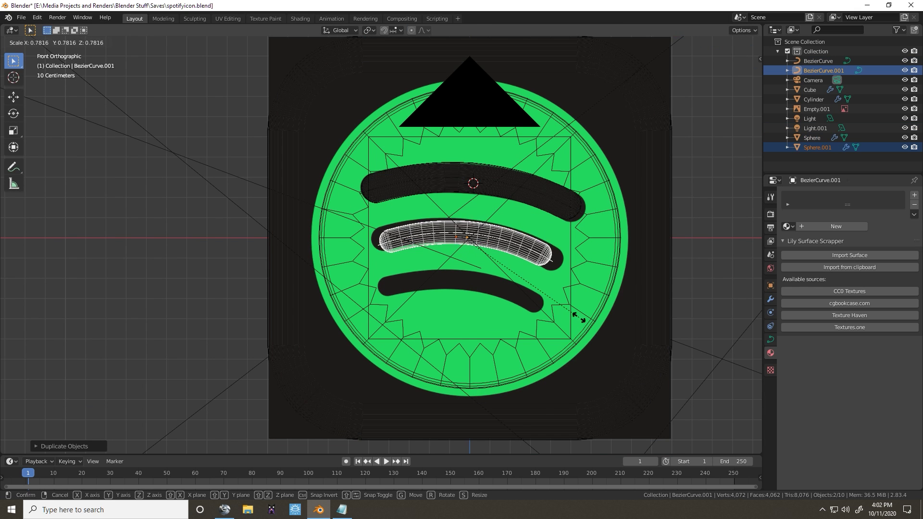
pyautogui.scroll(2, 599, 260)
pyautogui.press('g')
pyautogui.click(599, 260)
pyautogui.hotkey('shift', 'd')
pyautogui.press('s')
pyautogui.click(592, 317)
pyautogui.press('z')
pyautogui.click(588, 261)
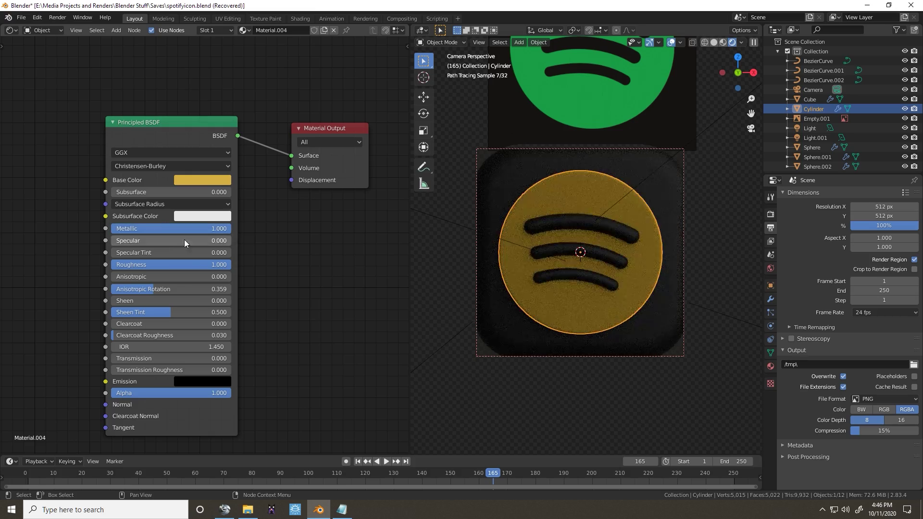
# Step: Set the gold circle material's Specular and Anisotropic to 1.000 and its Roughness to 0.395
pyautogui.moveTo(186, 242); pyautogui.dragTo(226, 243)
pyautogui.moveTo(173, 276); pyautogui.dragTo(158, 265)
pyautogui.scroll(-3, 526, 308)
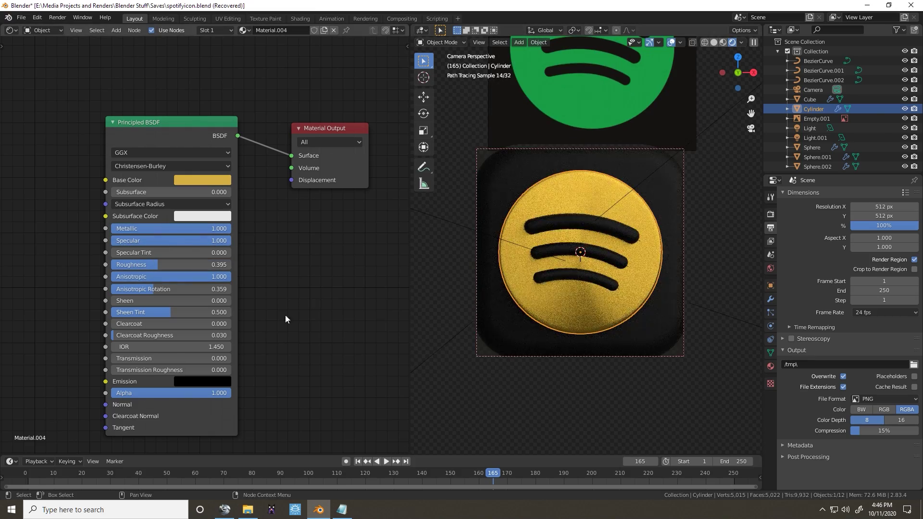
# Step: Set the gold material's Clearcoat to 1.000 and adjust its base colour
pyautogui.moveTo(168, 324); pyautogui.dragTo(231, 324)
pyautogui.click(150, 161)
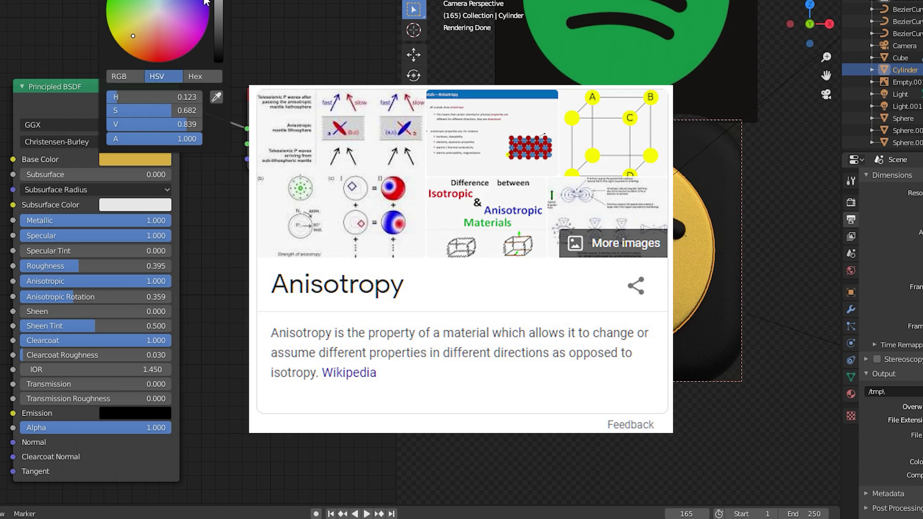
pyautogui.click(177, 10)
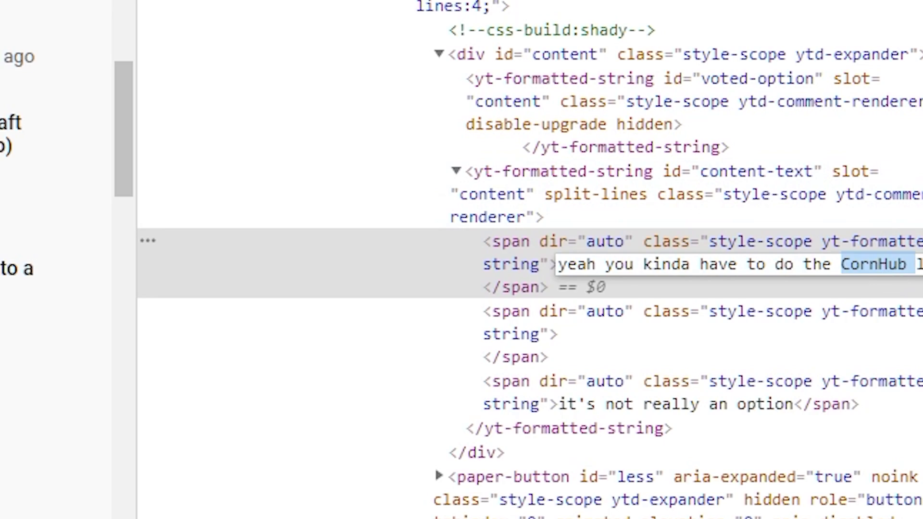
# Step: Switch to the browser's developer tools and replace "CornHub" with "Whoops" in the comment's first text span
pyautogui.write('Whoopslog')
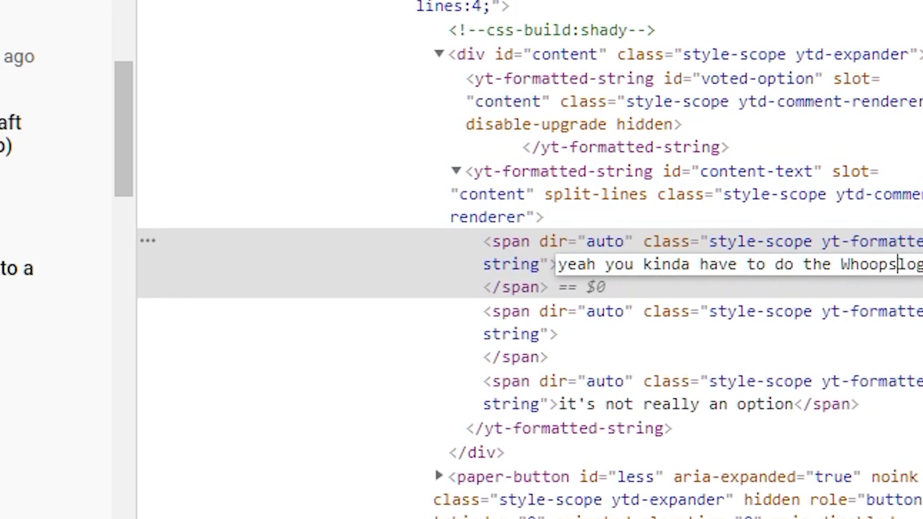